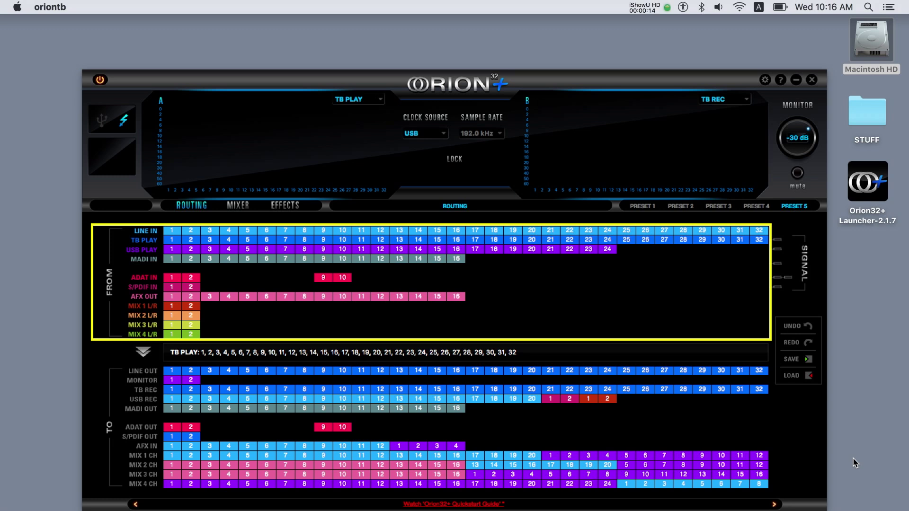
Step: Select every source channel of Line In (1–32), TB Play (1–32) and USB Play (1–24), one group after another
left_click(171, 231)
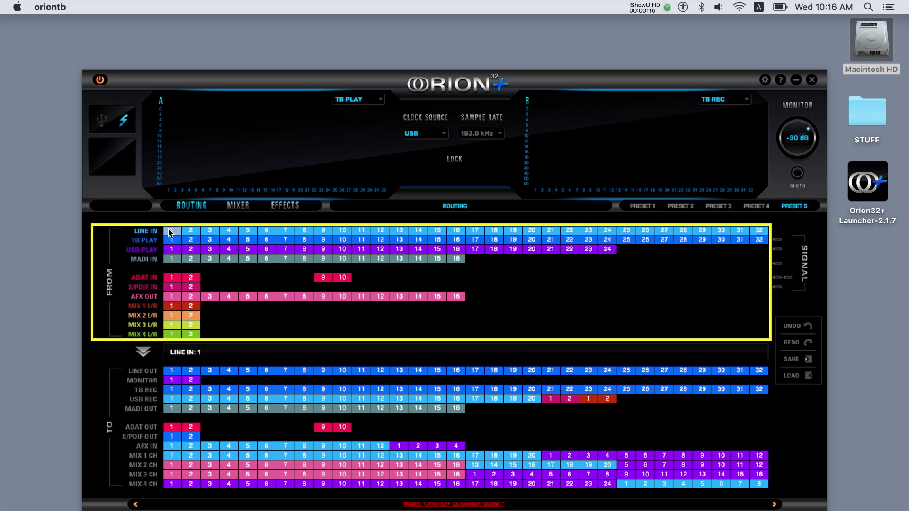
left_click(758, 232, "shift")
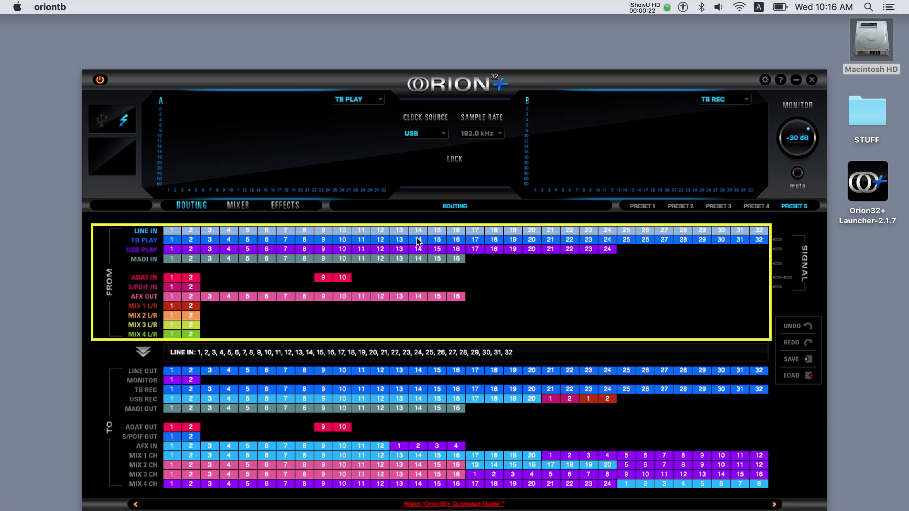
left_click(172, 240)
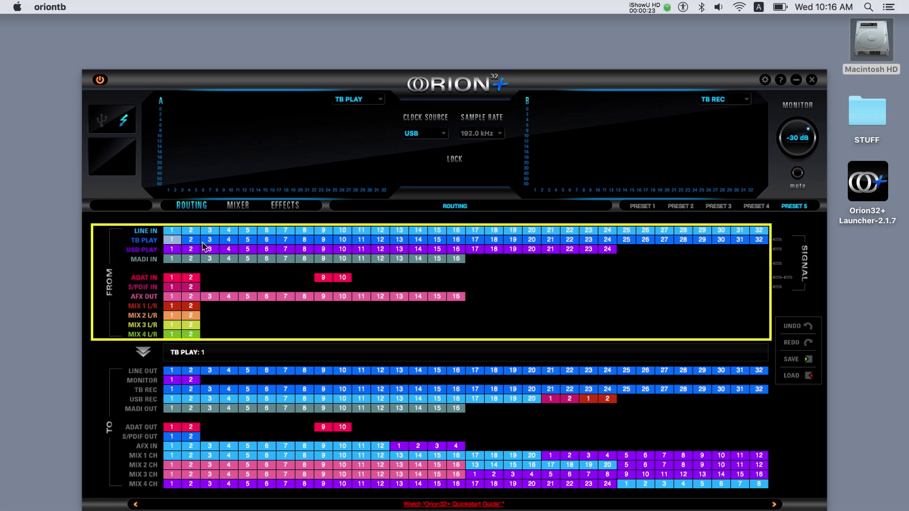
left_click(758, 240, "shift")
left_click(169, 252)
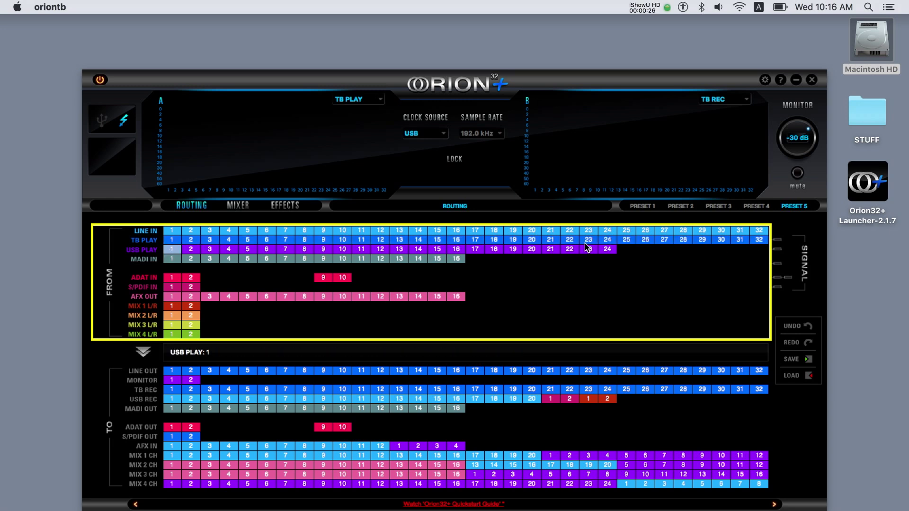
left_click(606, 253, "shift")
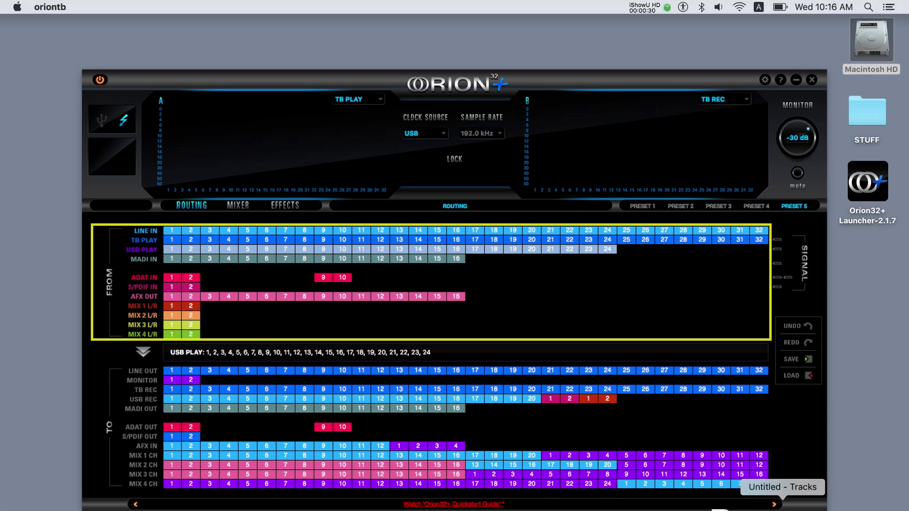
Step: Switch to Logic Pro X, assign the BROND#01 track's output to Stereo Output, and minimize the project window
left_click(781, 509)
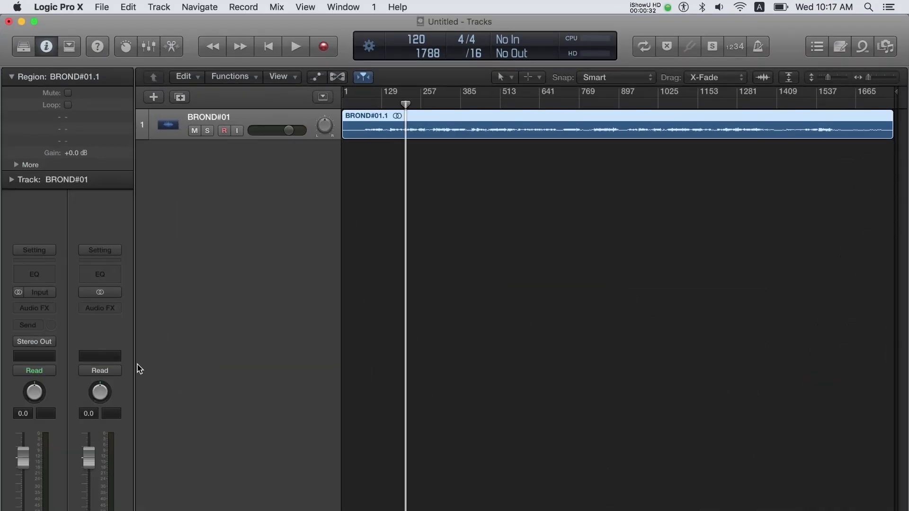
left_click(54, 345)
mouse_move(63, 381)
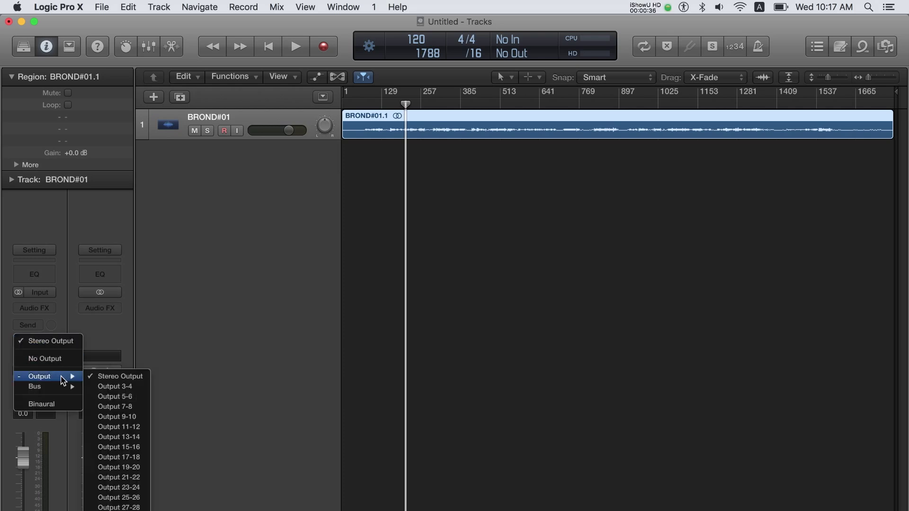
left_click(139, 377)
left_click(21, 22)
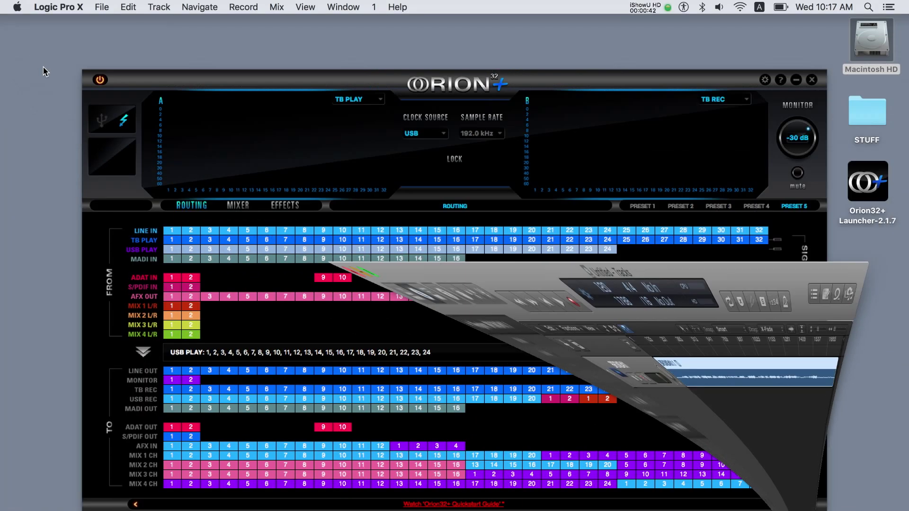
Step: Select source channels 1 and 2 of TB Play and USB Play to compare them, ending on the TB Play pair
left_click(173, 247)
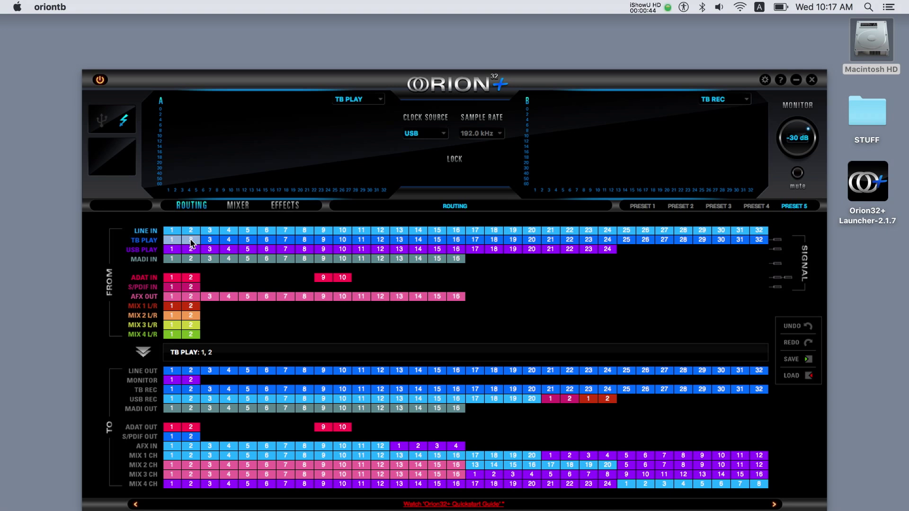
left_click(190, 247)
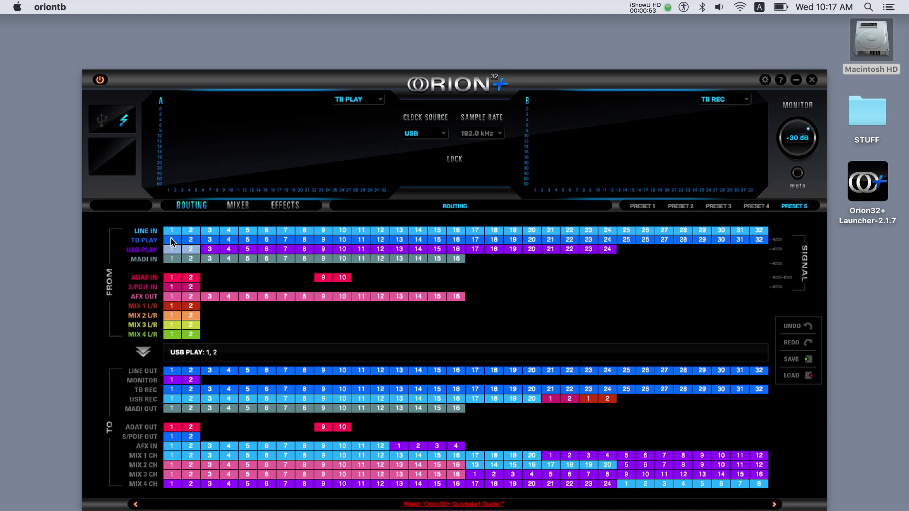
left_click(172, 240)
left_click(197, 241)
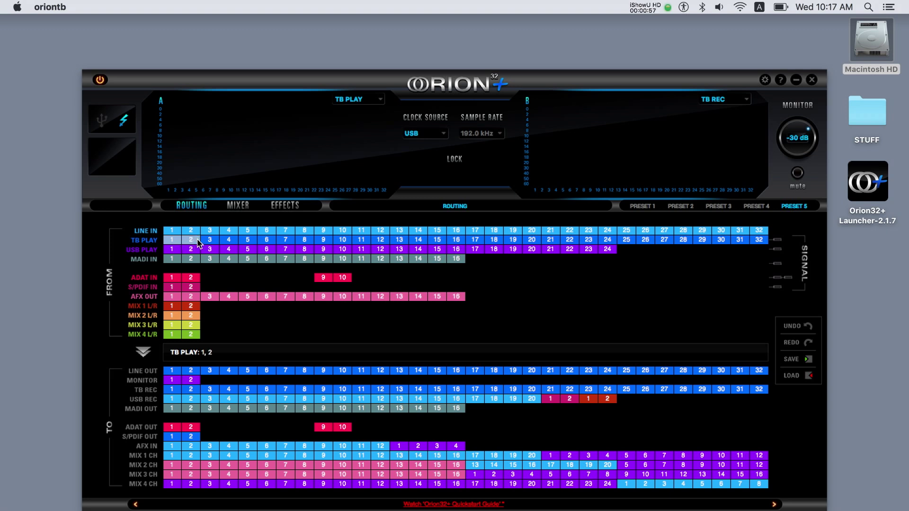
Step: Select the ADAT In 1–2, S/PDIF In 1–2 and AFX Out 1–16 source channels, one group after another
left_click(220, 273)
left_click(172, 277)
left_click(190, 278)
left_click(179, 287)
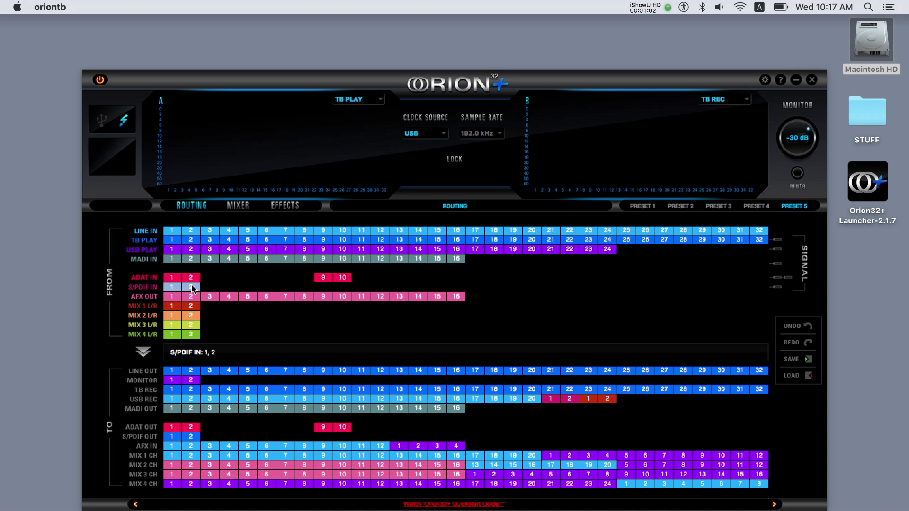
left_click_drag(175, 302, 460, 302)
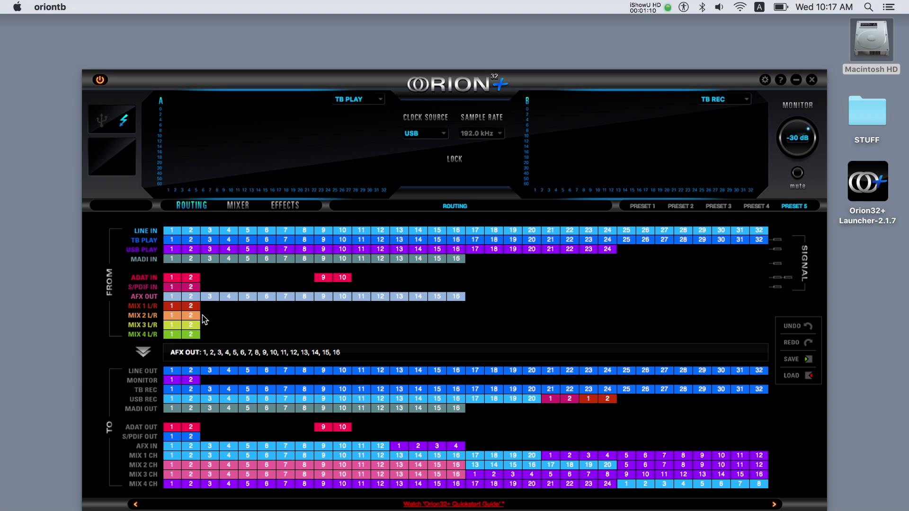
Step: View the effects page, return to the routing matrix, and select mix output sources from Mix 1 through Mix 4
left_click(283, 207)
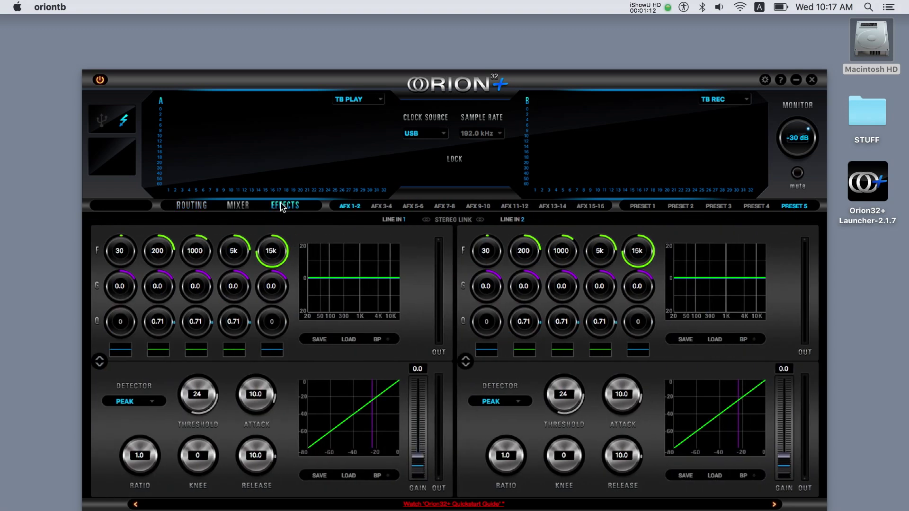
left_click(198, 209)
left_click(178, 306)
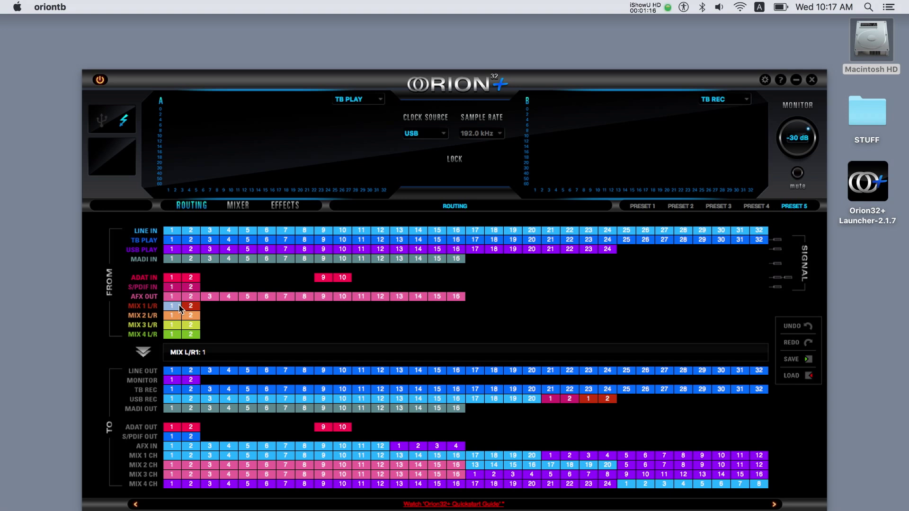
left_click(178, 325)
left_click(172, 334)
left_click(190, 335)
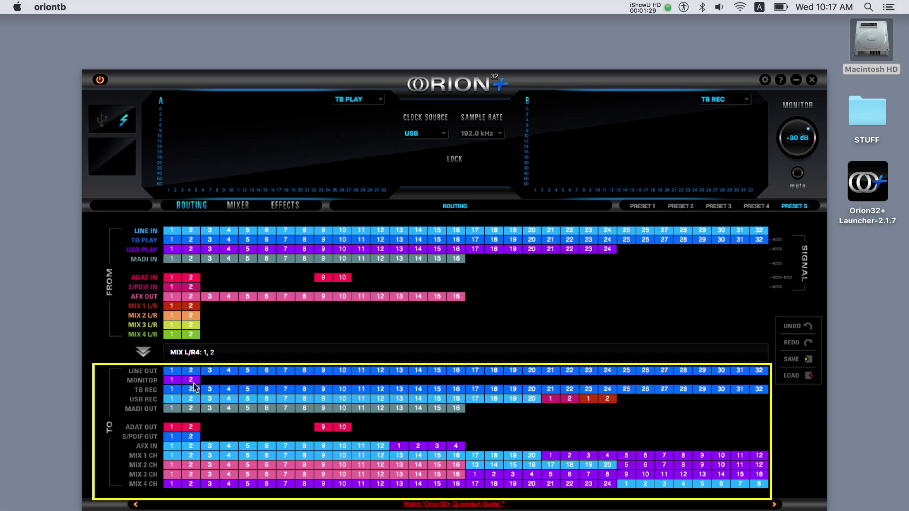
Step: Examine the line out volume control in the device settings and close the settings
left_click(765, 79)
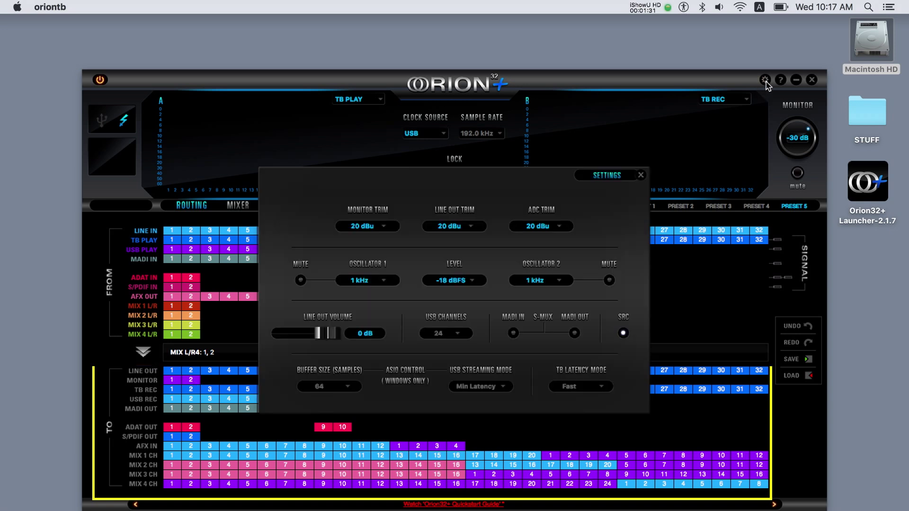
mouse_move(320, 339)
left_mouse_down()
mouse_move(295, 341)
mouse_move(314, 339)
left_mouse_up()
left_click(641, 175)
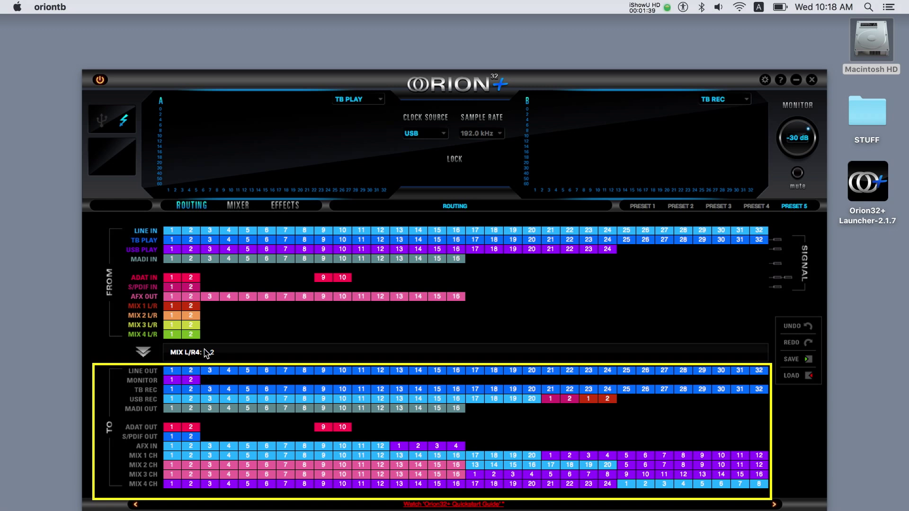
Step: Route TB Play 1 and 2 to Monitor 1 and 2, and set the monitor level to -23 dB
left_click(172, 240)
left_click(172, 381)
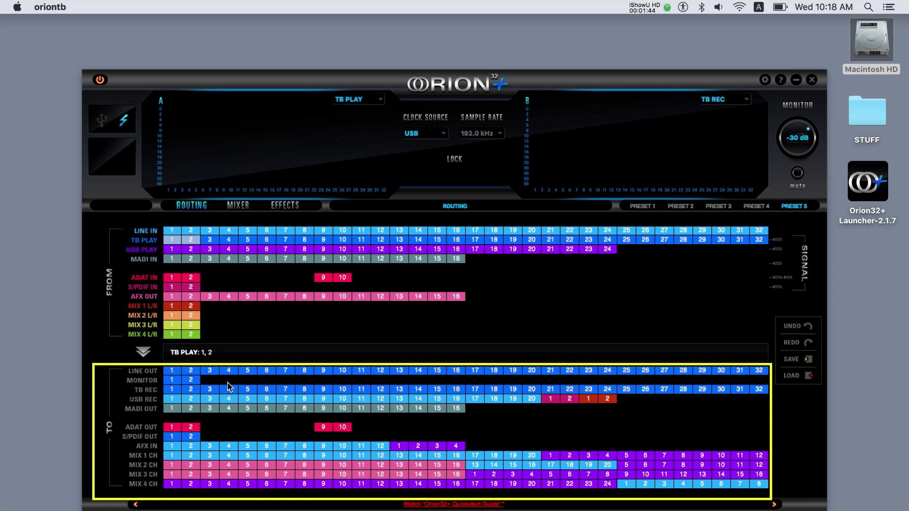
mouse_move(786, 116)
left_mouse_down()
mouse_move(797, 167)
mouse_move(799, 123)
left_mouse_up()
left_click(171, 388)
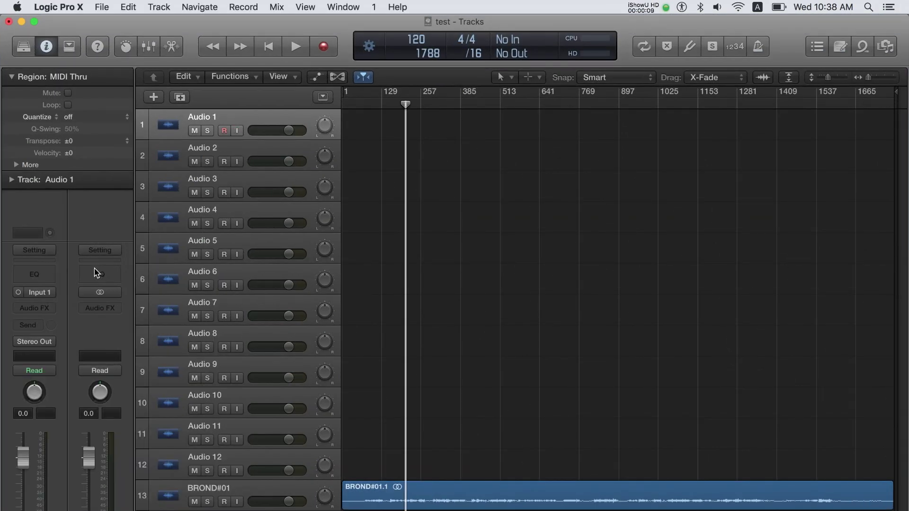
Step: Check the input assignments of tracks Audio 1 through Audio 12 in Logic Pro X and minimize the project window
left_click(51, 293)
left_click(84, 277)
key("Down")
key("Down")
key("Down")
key("Down")
key("Down")
key("Down")
key("Down")
key("Down")
key("Down")
key("Down")
key("Down")
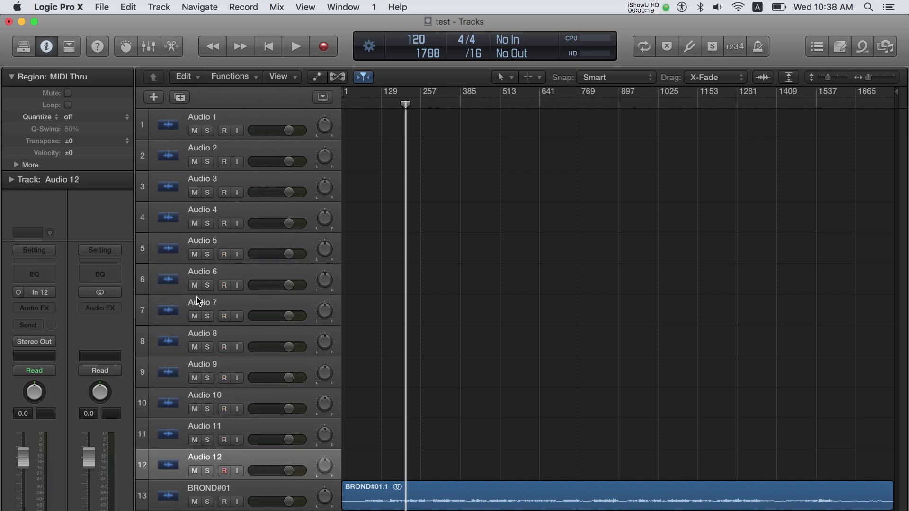
left_click(22, 22)
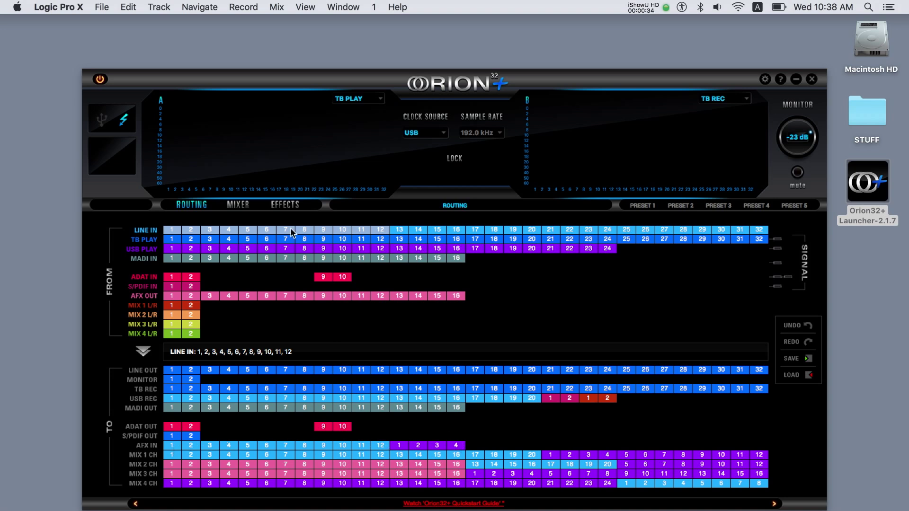
Step: View the effects and mixer pages and return to the routing matrix
left_click(278, 207)
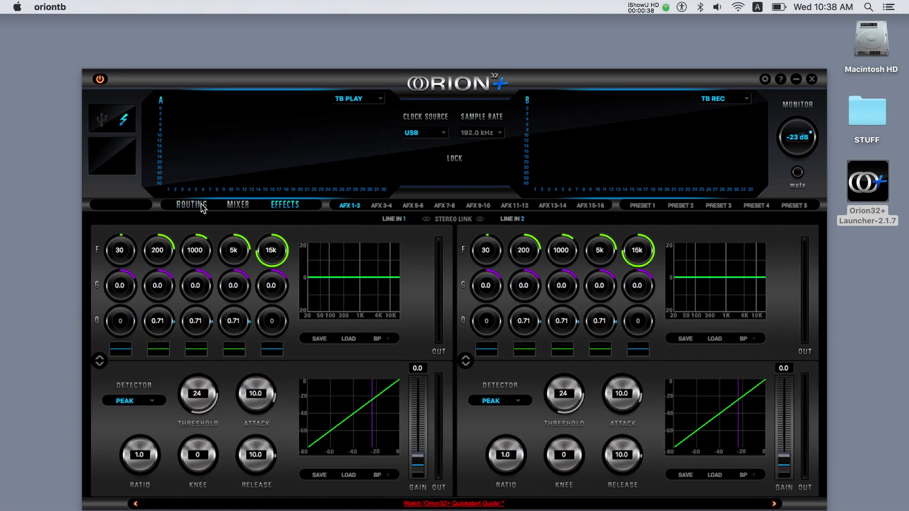
left_click(202, 209)
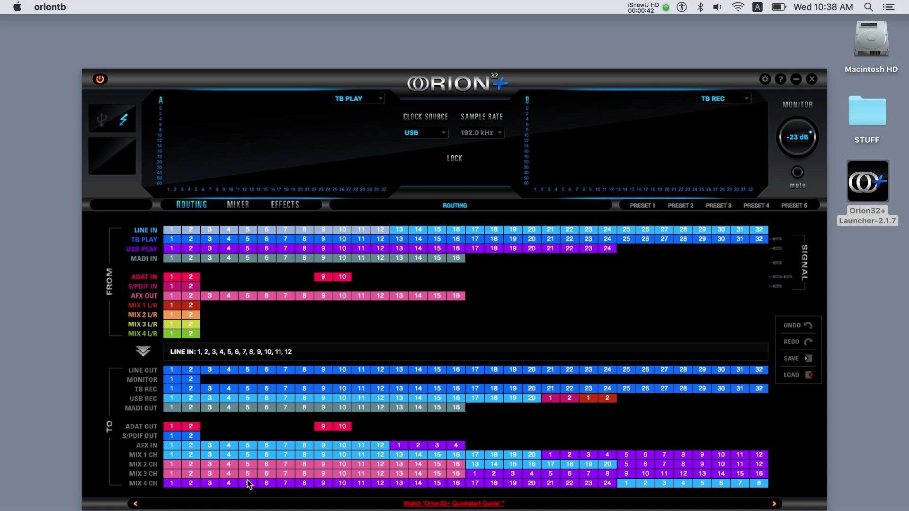
left_click(240, 206)
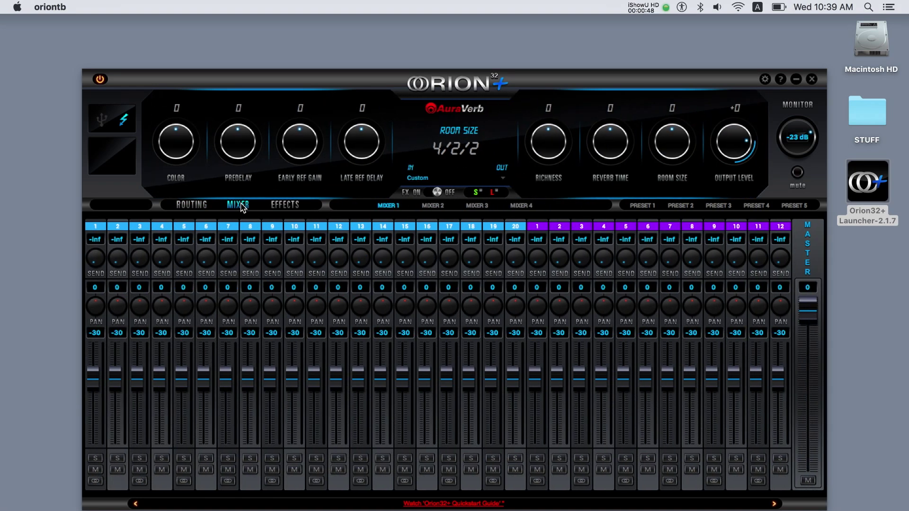
left_click(200, 206)
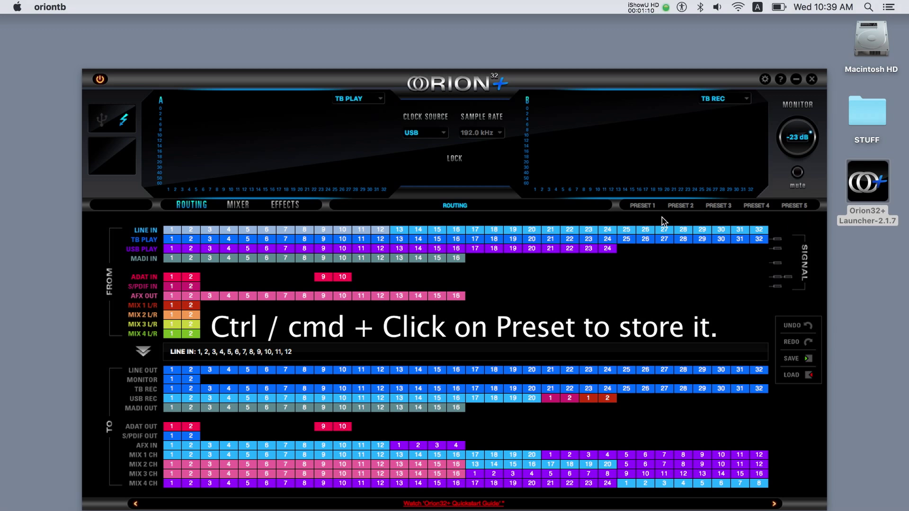
Step: Store the current setup as Preset 1 and view the mute and oscillator options for Line Out 1
left_click(647, 208, "super")
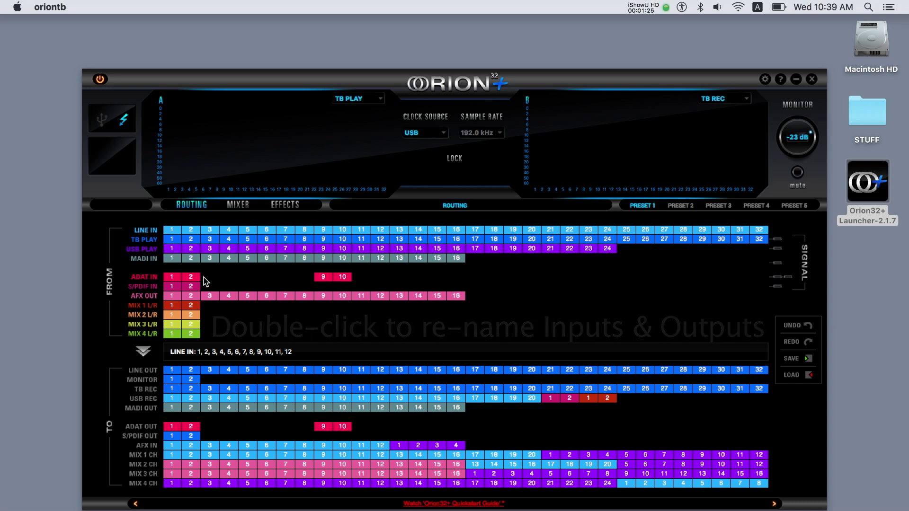
right_click(173, 371)
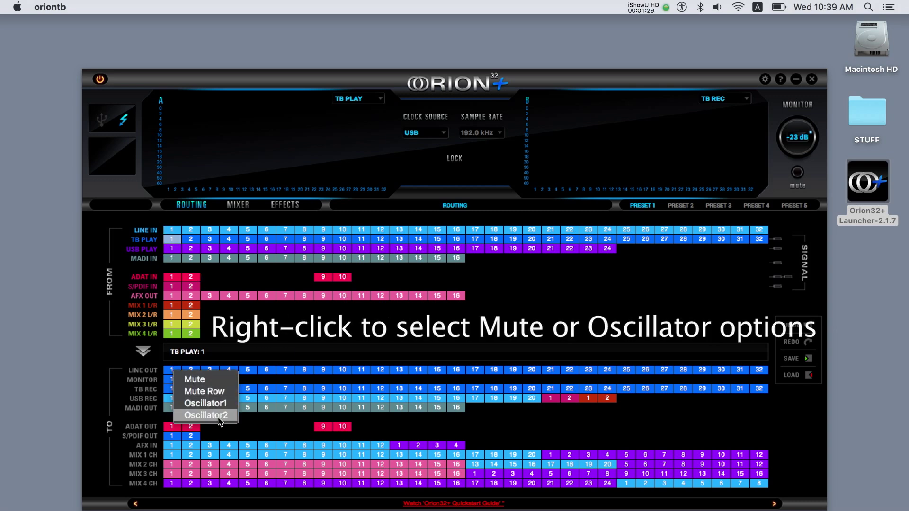
left_click(230, 339)
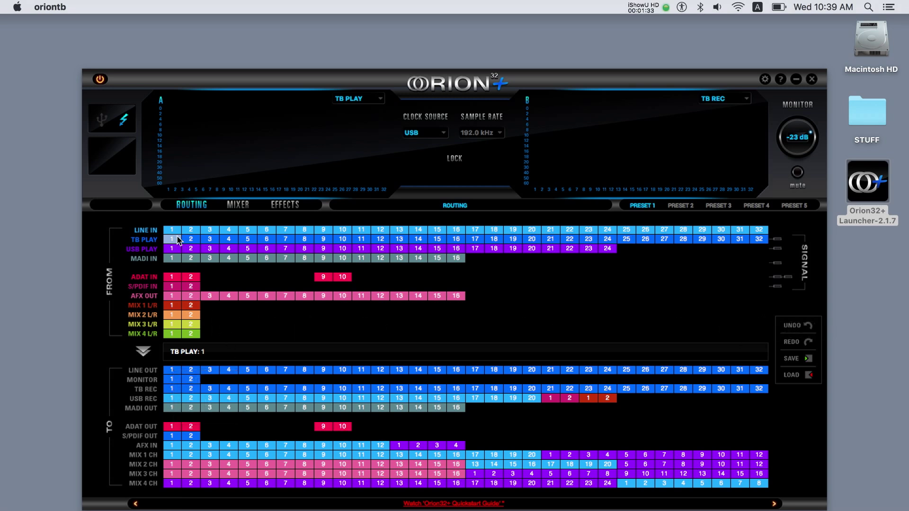
Step: Rename TB Play channels 1 through 8 as Kick, Snare, HH, T1, T2, FLOOR, OHl and OHr
type("Kick")
key("Tab")
type("Snare")
key("Tab")
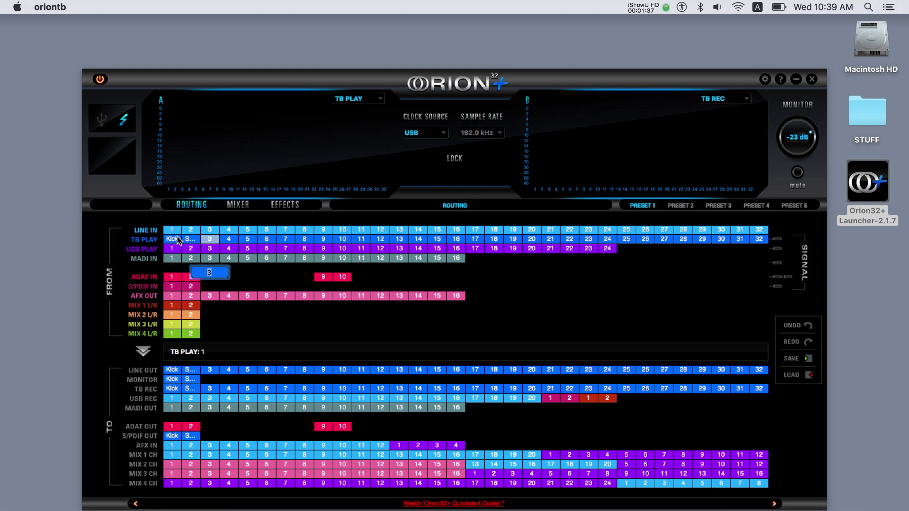
type("HH")
key("Tab")
type("T1")
key("Tab")
type("T2")
key("Tab")
type("Floor")
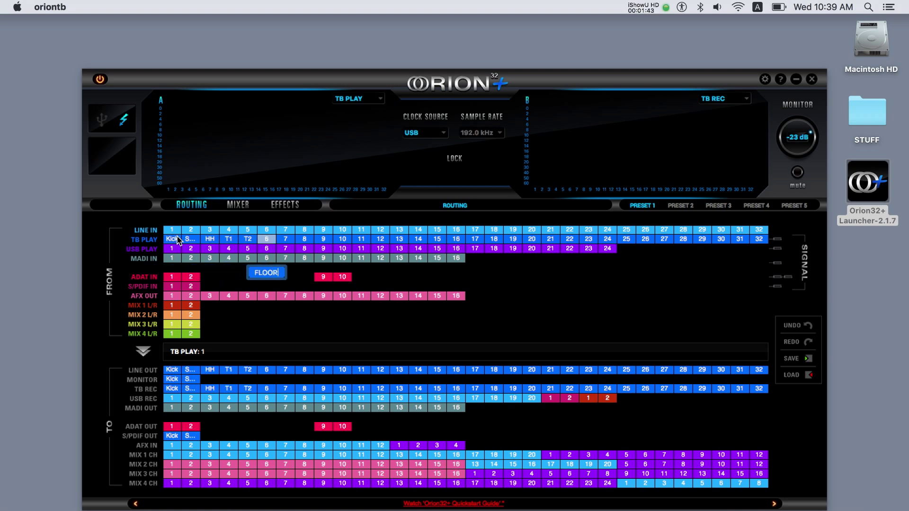
key("Tab")
type("OHl")
key("Tab")
type("OHr")
key("Return")
Step: Route the TB Play channels from Kick to OHr to channels 1–8 of both Mix 1 and Mix 3
left_click(175, 239)
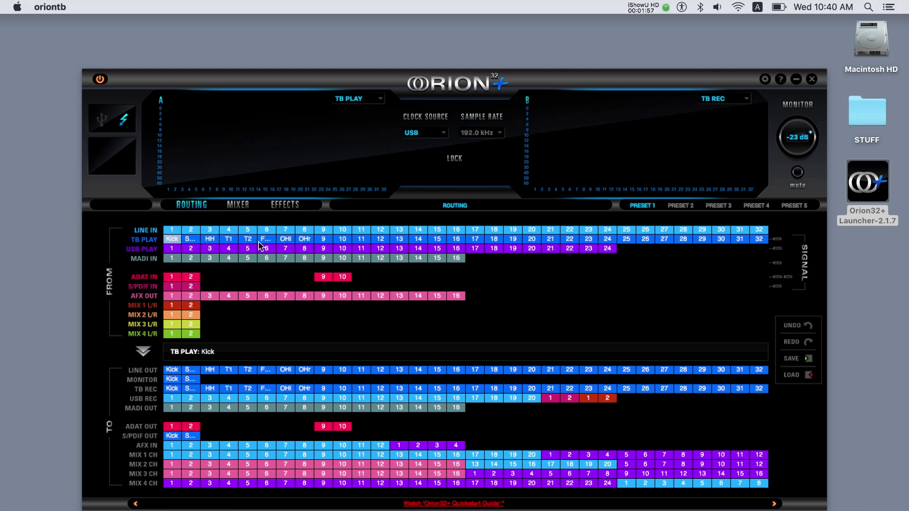
left_click(305, 239, "shift")
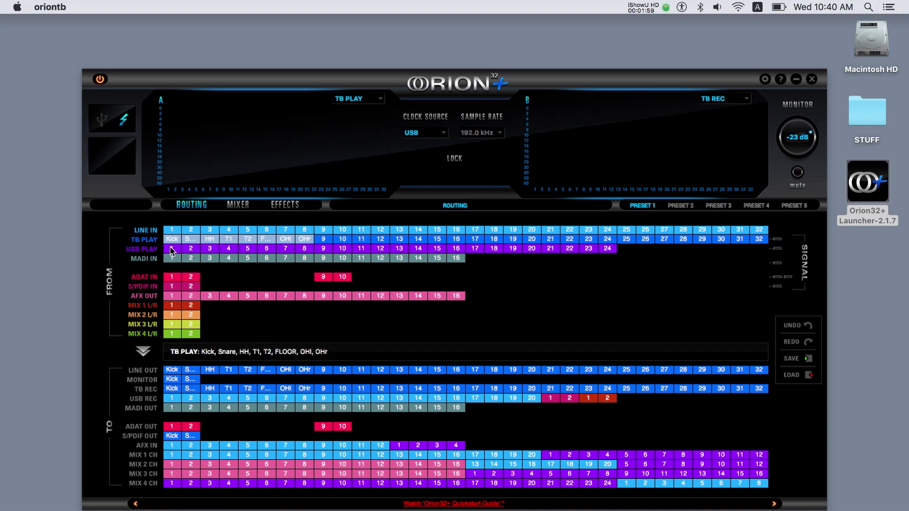
left_click_drag(174, 446, 173, 456)
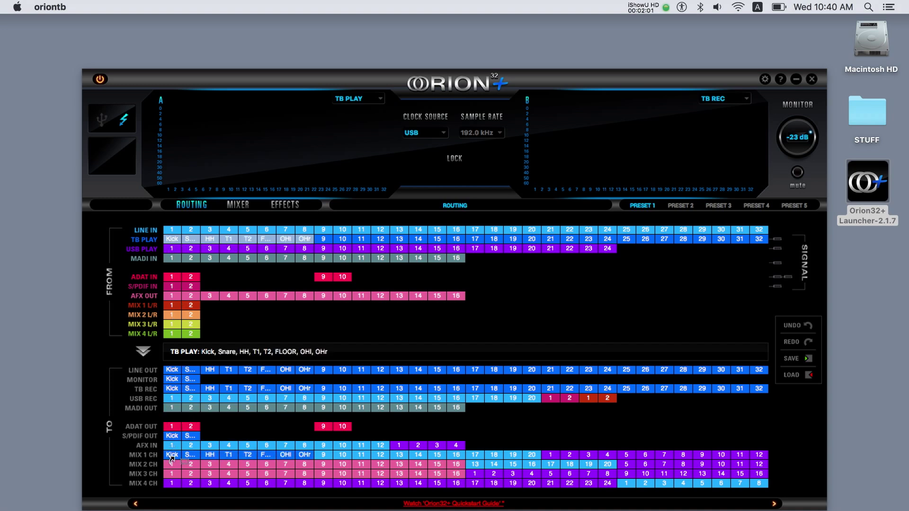
left_click_drag(175, 239, 174, 476)
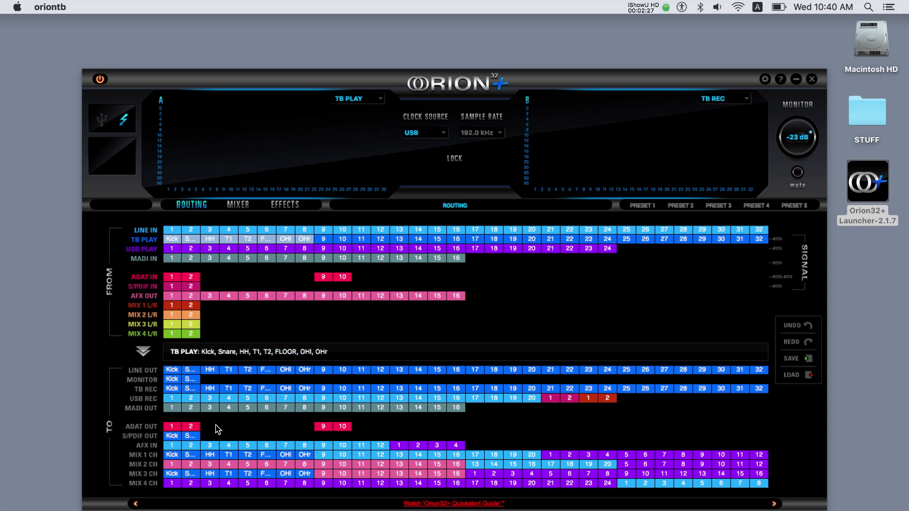
Step: Route Line In channels 1–32 to the TB Rec row
left_click(173, 230)
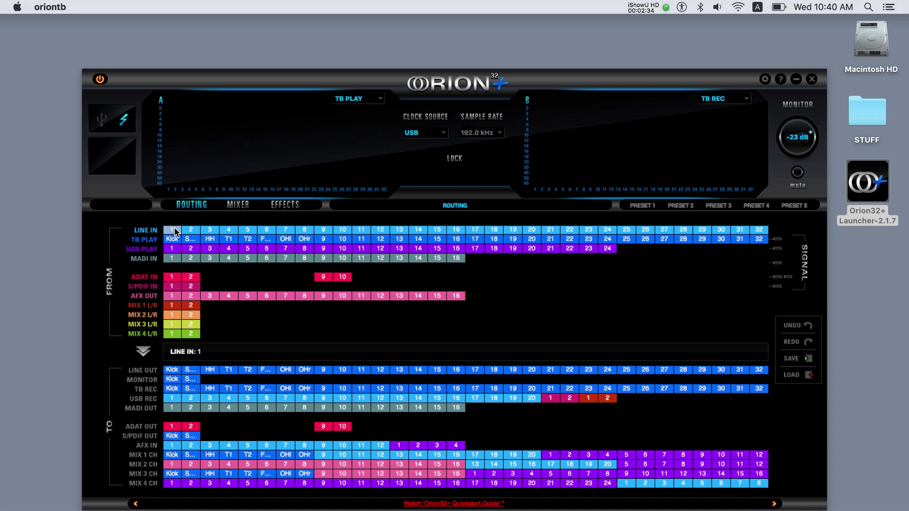
left_click(759, 231, "shift")
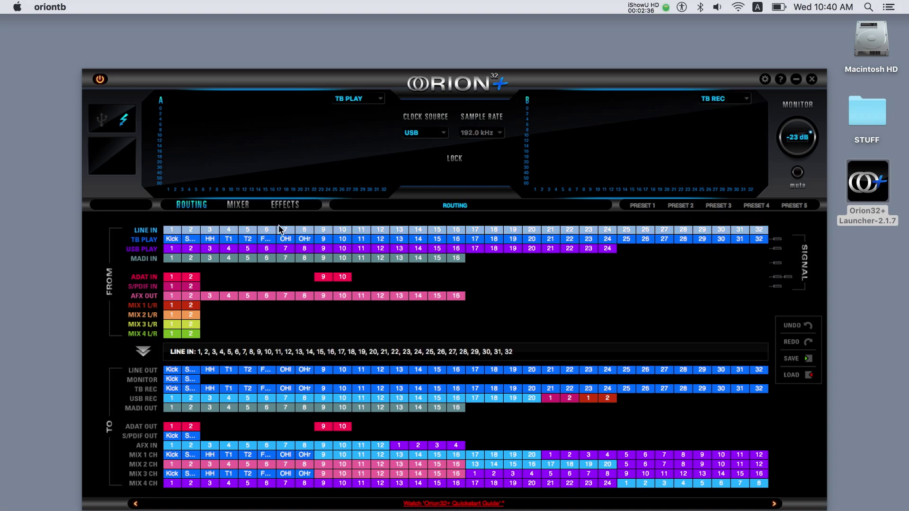
left_click_drag(173, 230, 176, 393)
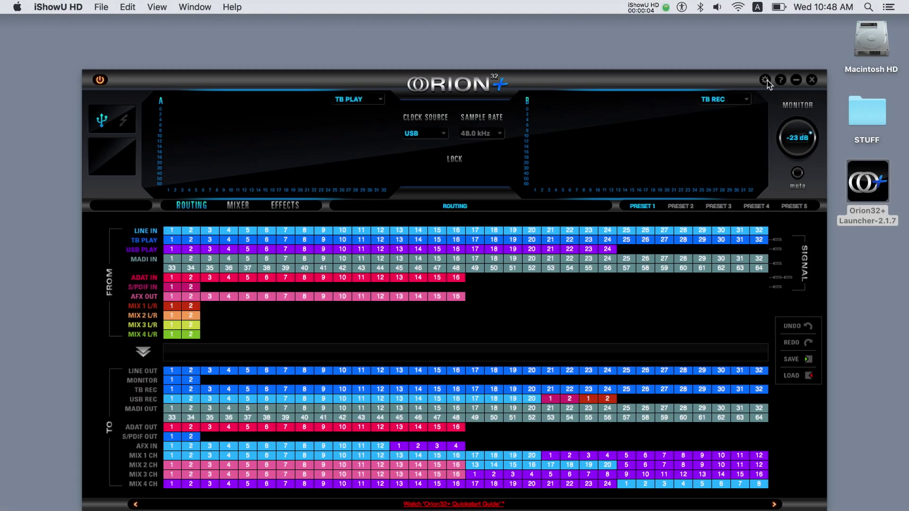
Step: Open the device settings and switch the connection mode to Thunderbolt
left_click(765, 80)
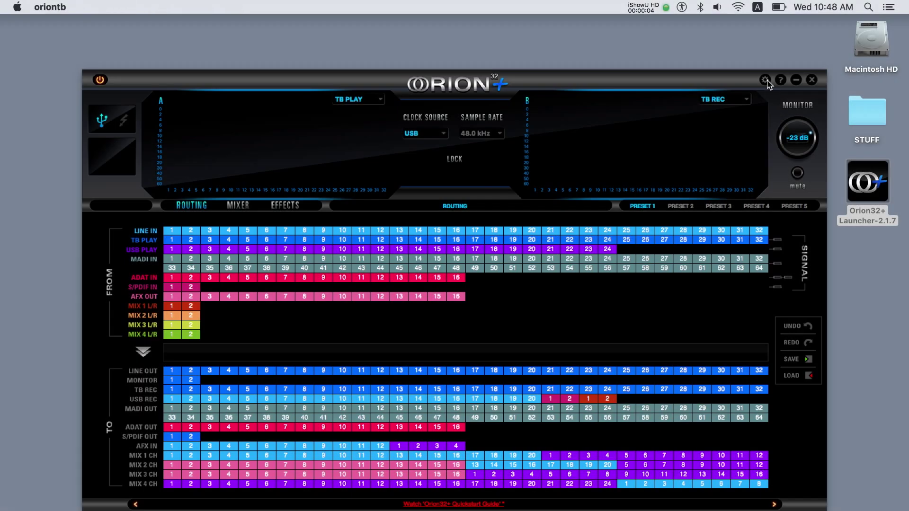
left_click(463, 338)
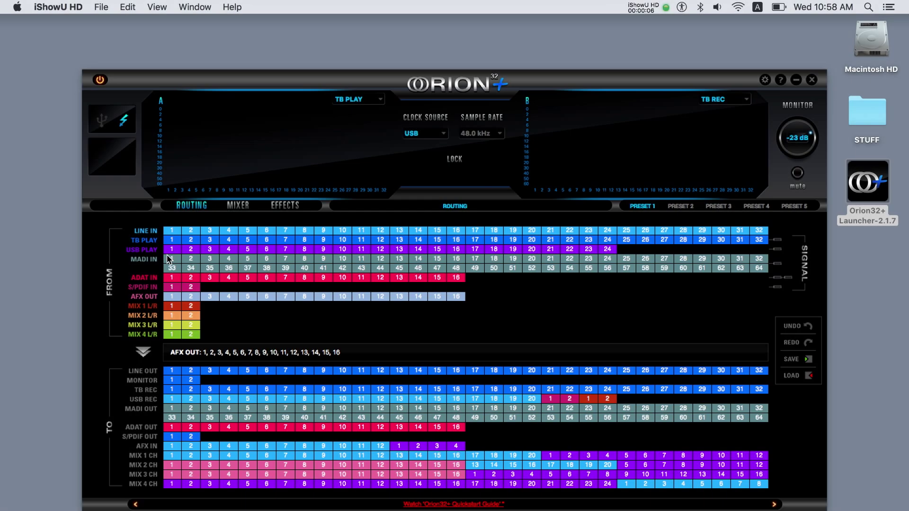
Step: Route MADI In channels 1–32 to TB Rec channels 1–32
left_click(171, 259)
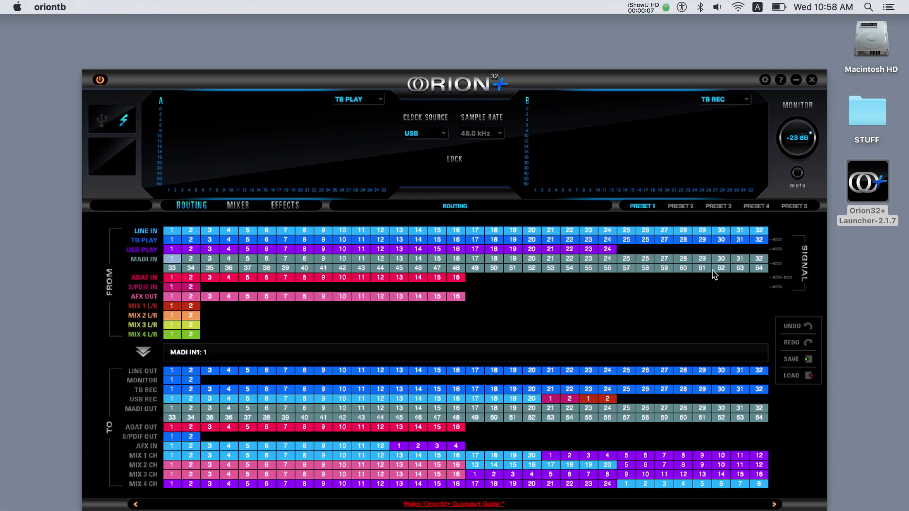
left_click(754, 256, "shift")
left_click_drag(172, 260, 173, 395)
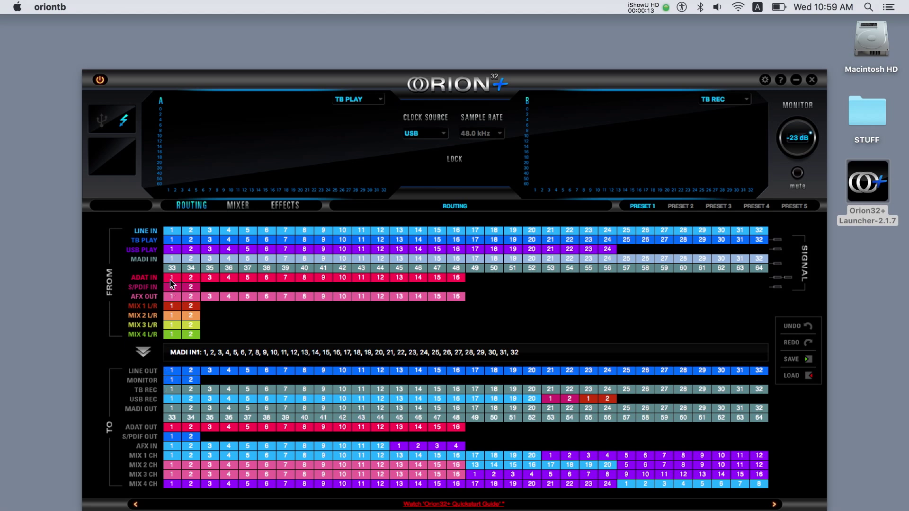
Step: Route ADAT In channels 1–16 to TB Rec 1–16 and S/PDIF In 1–2 to TB Rec 1–2
double_click(171, 281)
left_click_drag(171, 280, 173, 391)
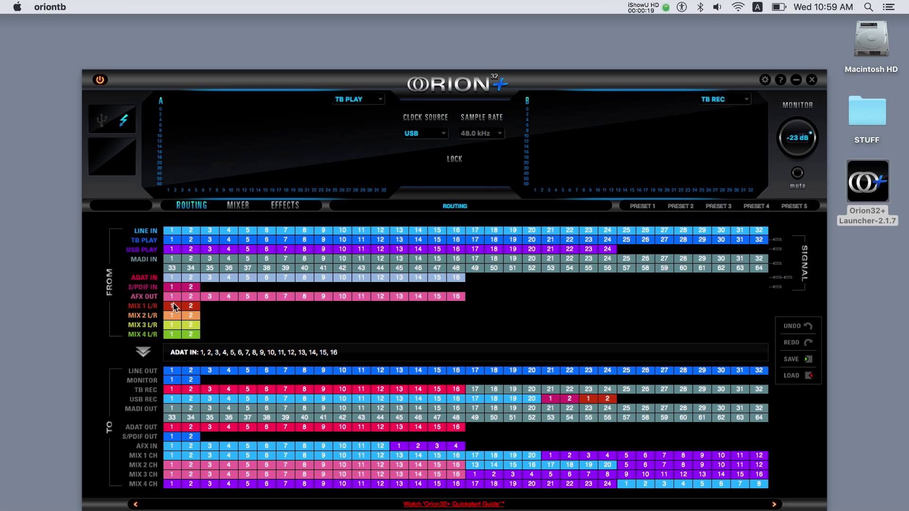
double_click(178, 286)
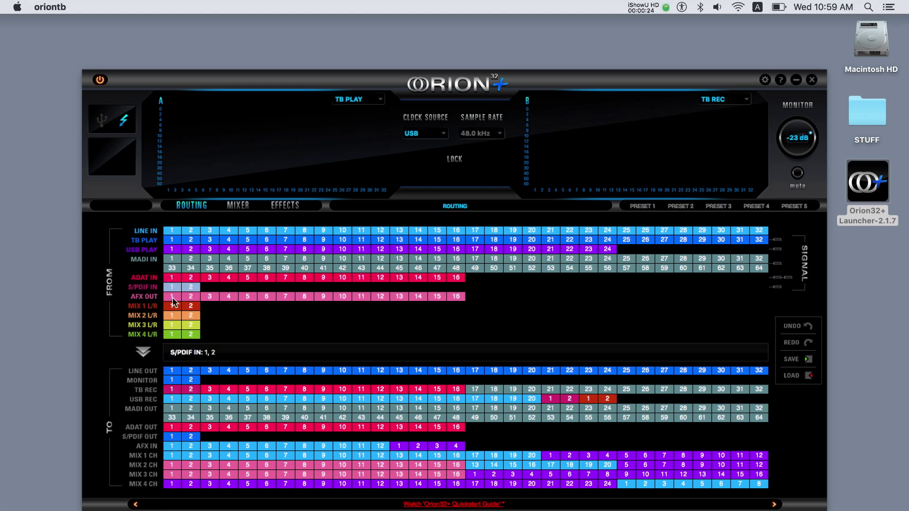
Step: Examine the EQ and compressor effects of the first AFX channel pairs and return to the routing matrix
left_click(292, 209)
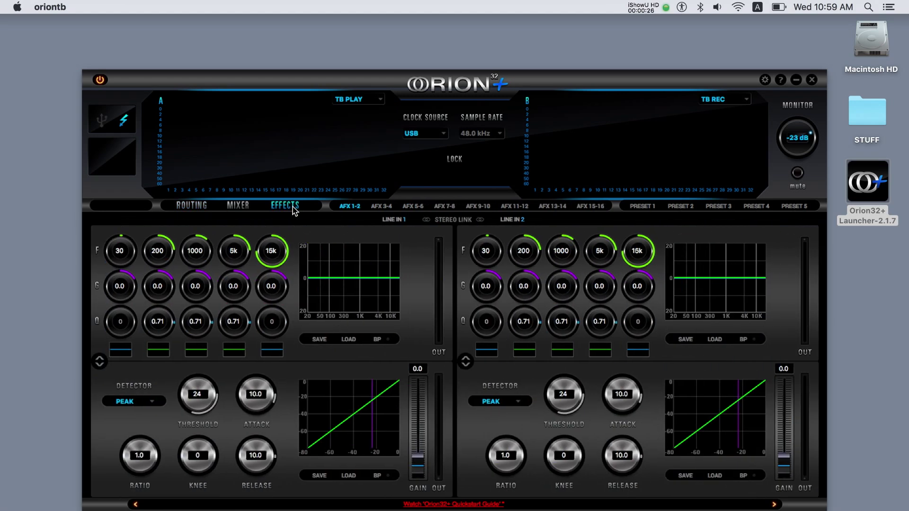
left_click(381, 207)
left_click(413, 207)
left_click(359, 209)
left_click(204, 209)
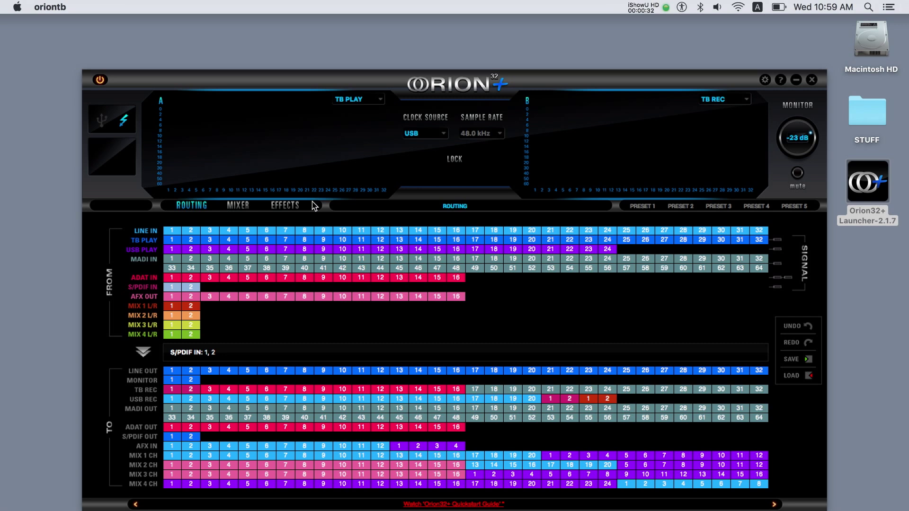
Step: Route AFX Out channels 1–16 to TB Rec channels 1–16
left_click_drag(172, 296, 362, 296)
left_click_drag(172, 301, 174, 391)
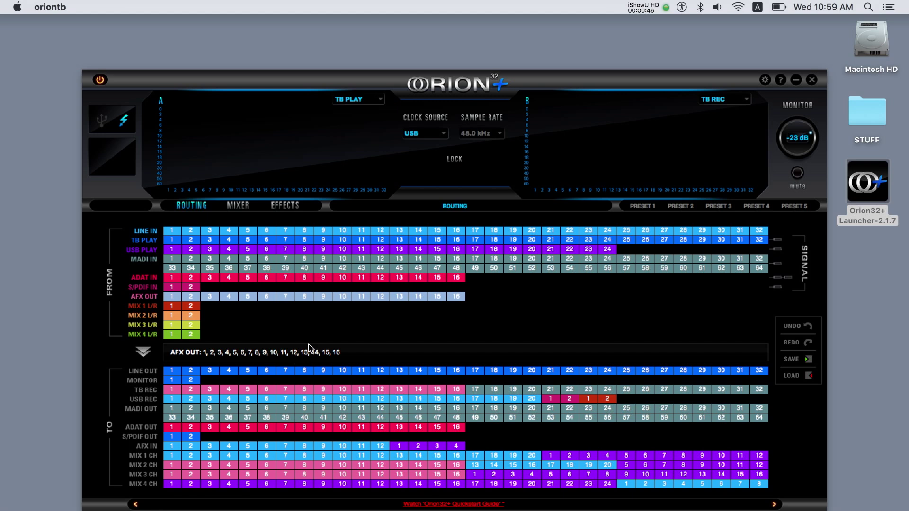
Step: Highlight the full TB Play row of channels 1–32 to review the available playback channels
left_click(174, 241)
left_click(759, 241, "shift")
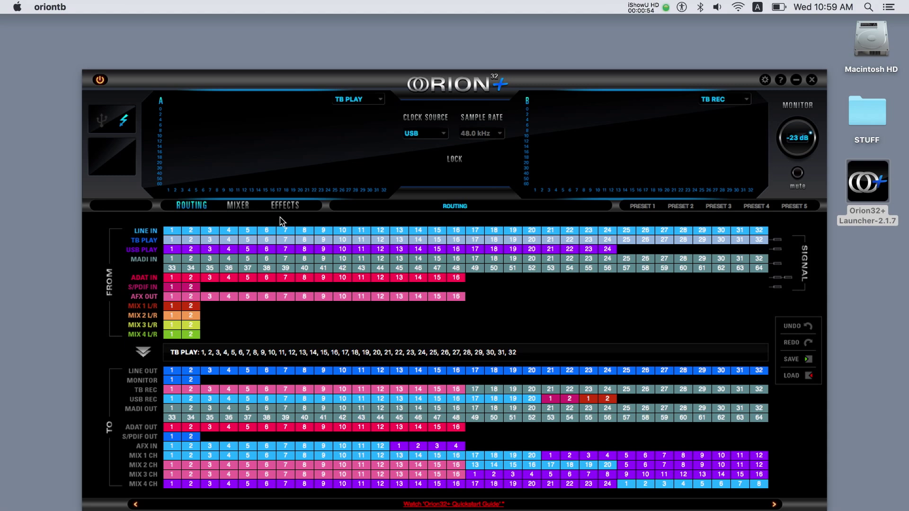
left_click(173, 242)
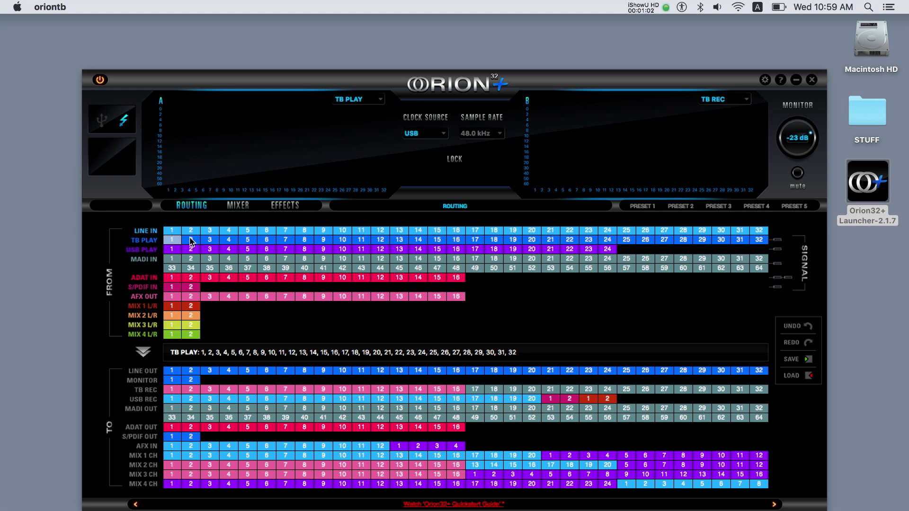
left_click(456, 241)
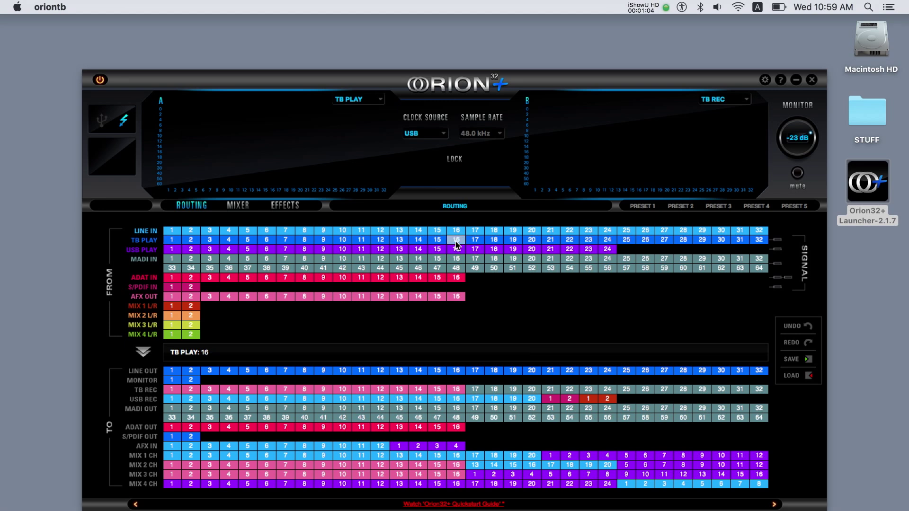
left_click(174, 242)
left_click(759, 241, "shift")
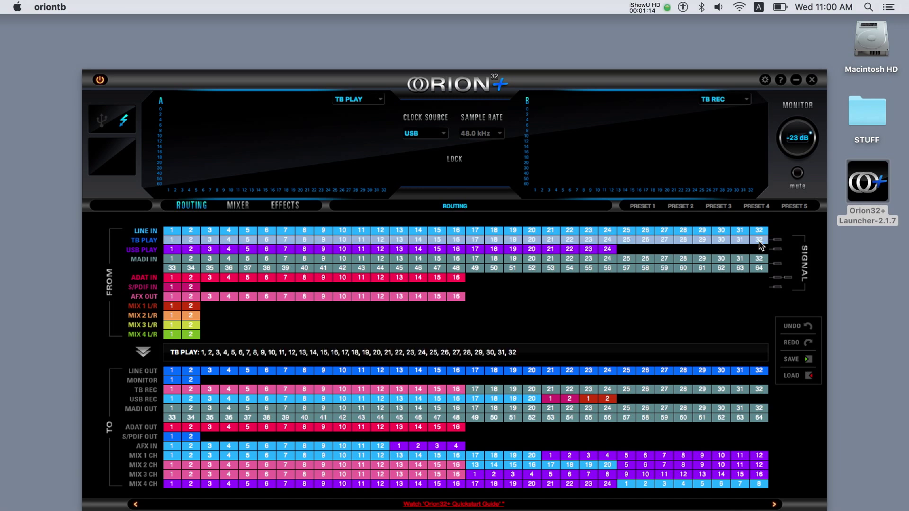
Step: Route TB Play channels 1 and 2 to Monitor channels 1 and 2
left_click_drag(173, 298, 171, 375)
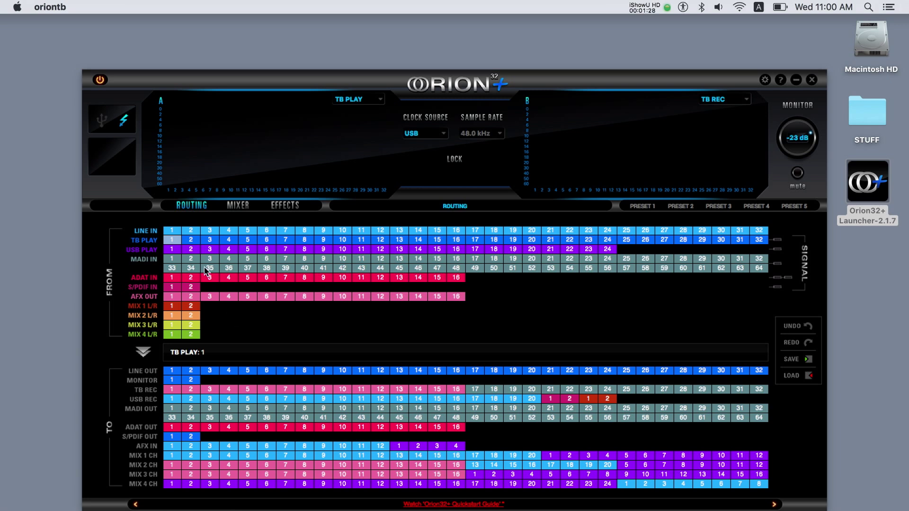
left_click(193, 241)
left_click_drag(172, 245, 172, 380)
Step: View the Mixer 1, Mixer 2 and Mixer 3 pages and return to the routing matrix
left_click(237, 206)
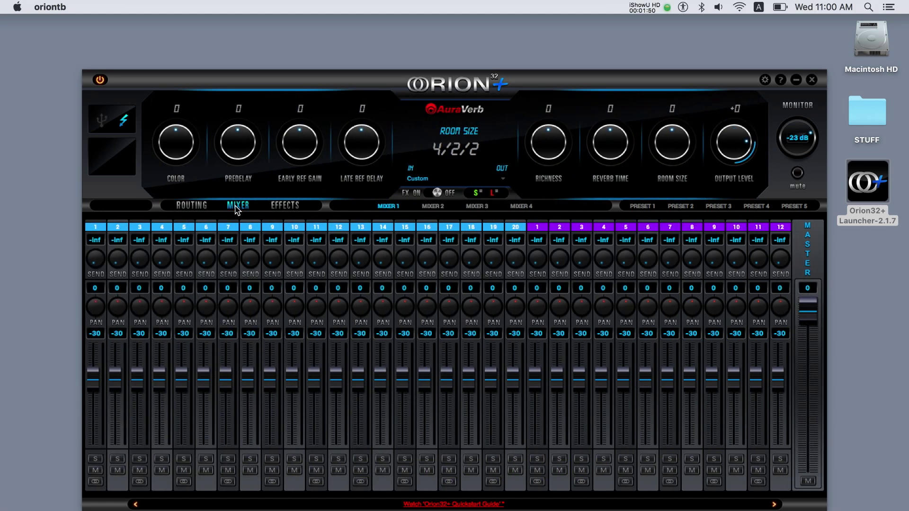
left_click(434, 207)
left_click(477, 206)
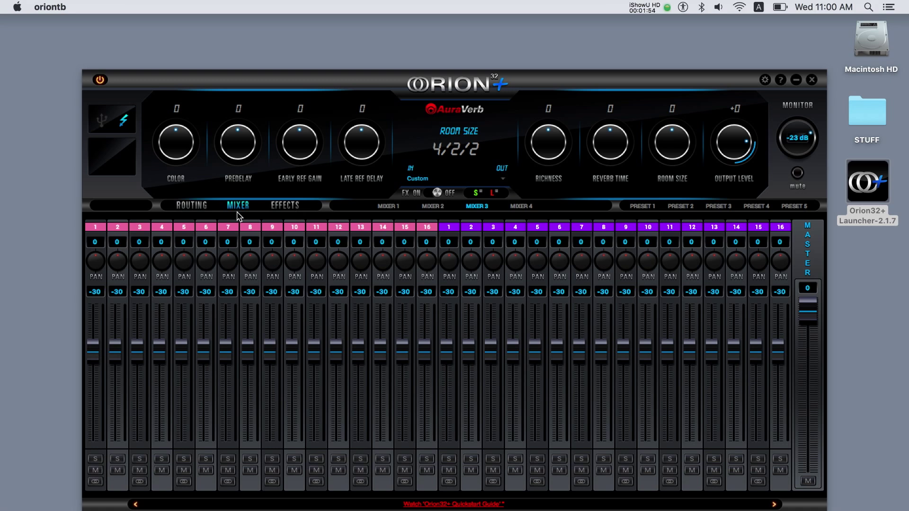
left_click(191, 207)
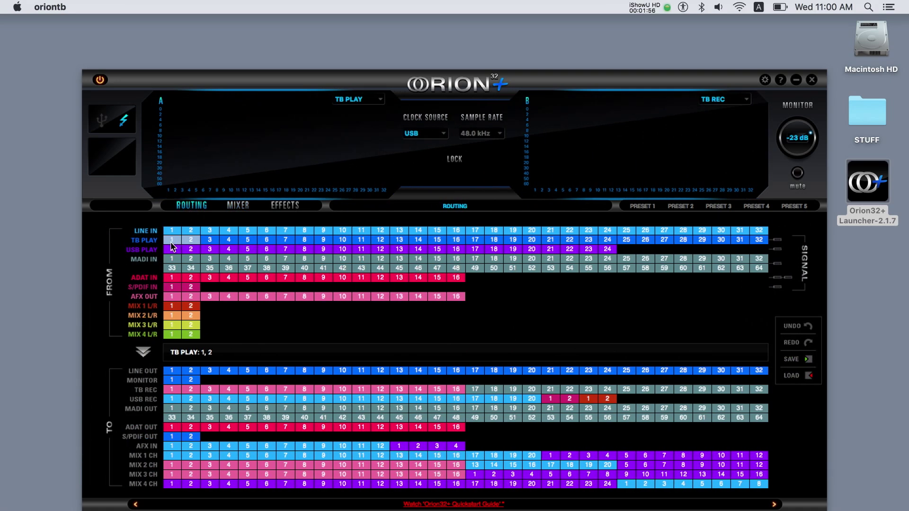
Step: Route TB Play channels 1–32 to Mix 1 channels 1–32 and Mix 1 L/R to Monitor 1–2
left_click_drag(197, 246, 759, 240)
left_click_drag(175, 244, 166, 459)
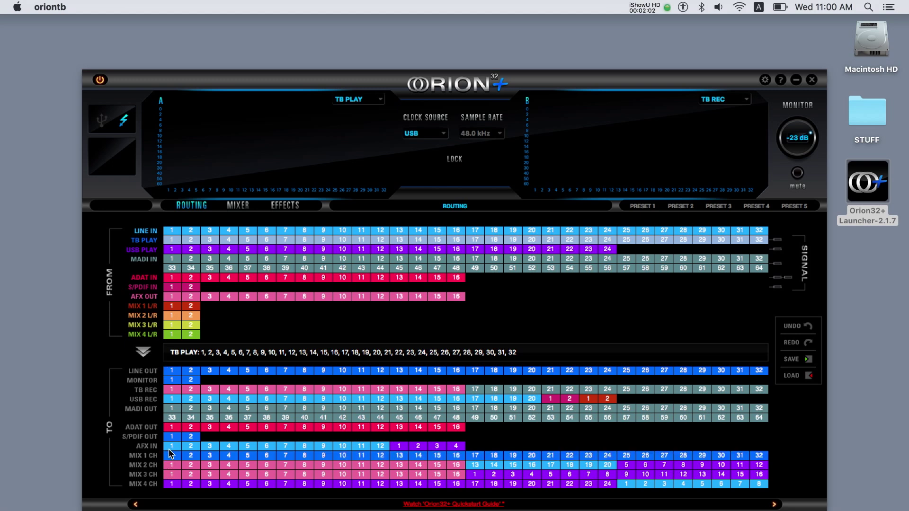
left_click(169, 305)
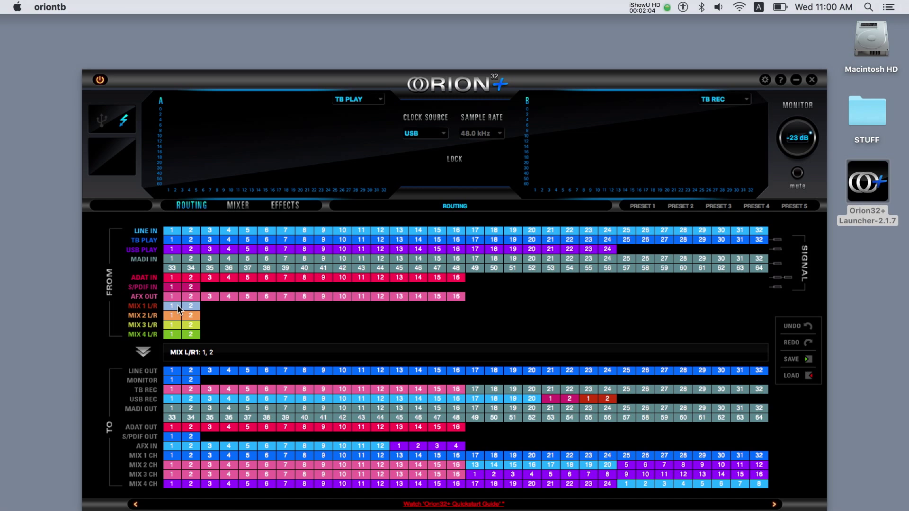
left_click_drag(172, 305, 171, 384)
Step: Set the Mixer 3 faders of channels 1, 2 and 3 to -55, -13 and -46
left_click(238, 205)
left_click_drag(94, 345, 137, 368)
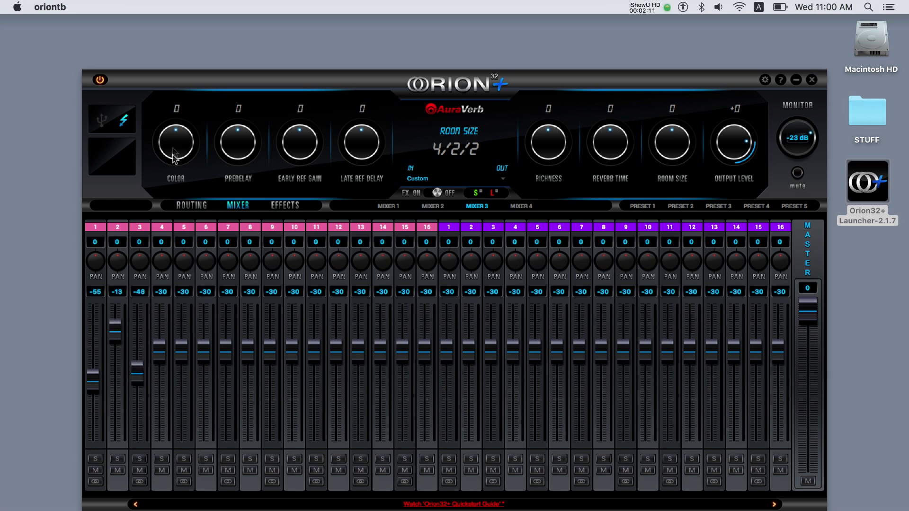
Step: Set AuraVerb Color to 38, Predelay to 10, Early Ref Gain to 16 and Late Ref Delay to 22, and return to the routing matrix
left_click_drag(179, 146, 182, 135)
left_click_drag(237, 144, 239, 135)
left_click_drag(300, 144, 368, 119)
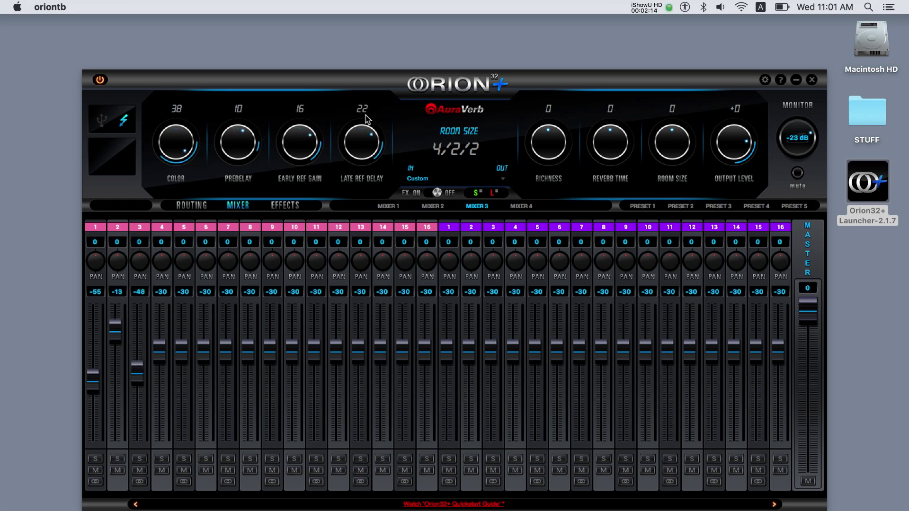
left_click(195, 208)
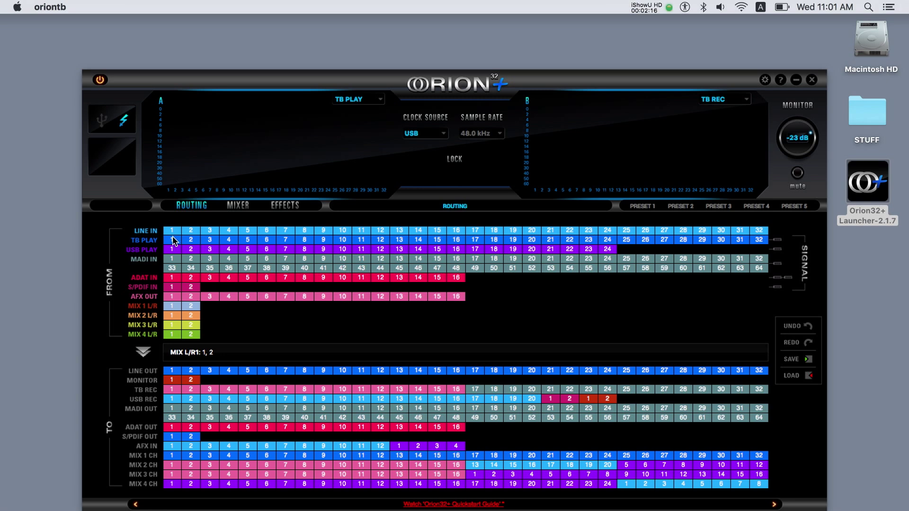
Step: Route TB Play channels 1–16 to AFX In 1–16 and AFX Out channels 1–16 to Line Out 1–16
left_click(173, 241)
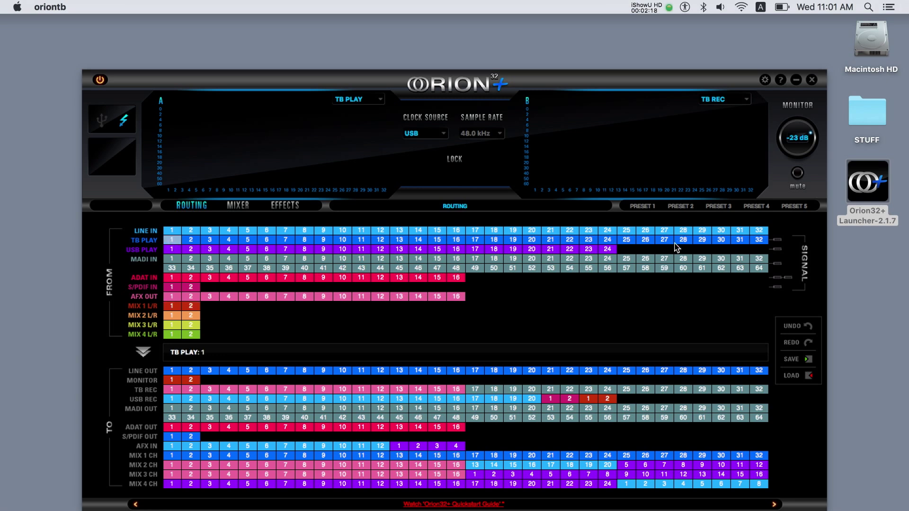
left_click(456, 240, "shift")
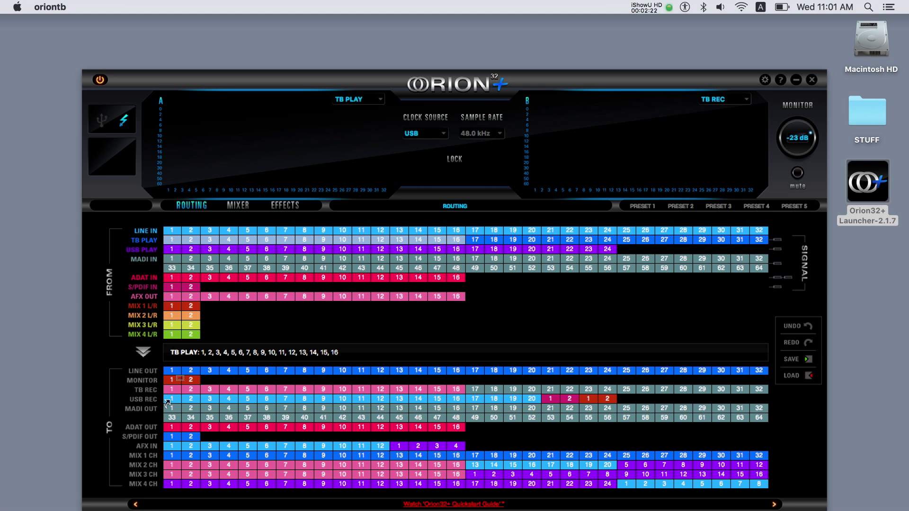
left_click(172, 448)
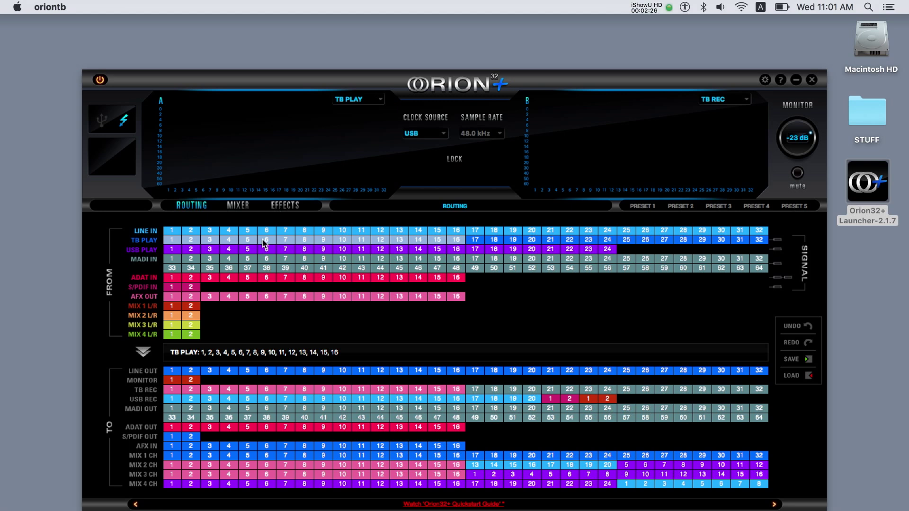
left_click_drag(172, 297, 456, 297)
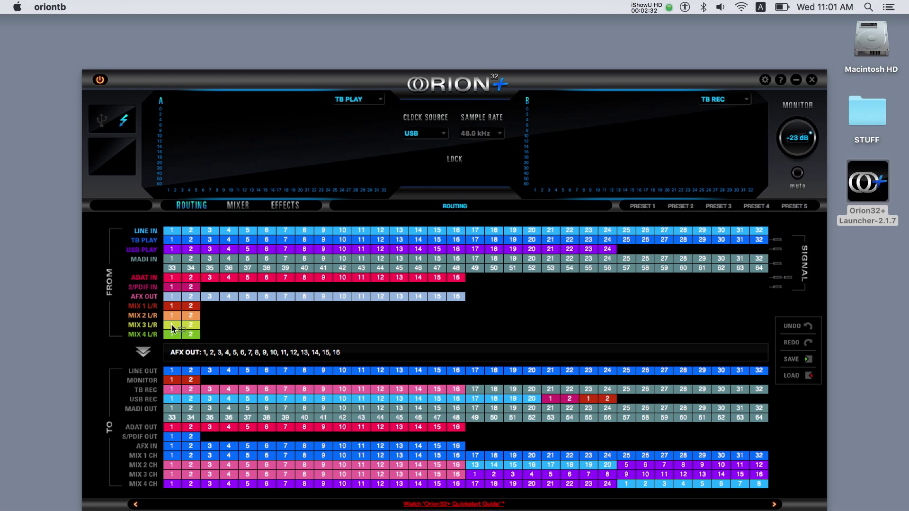
left_click(173, 372)
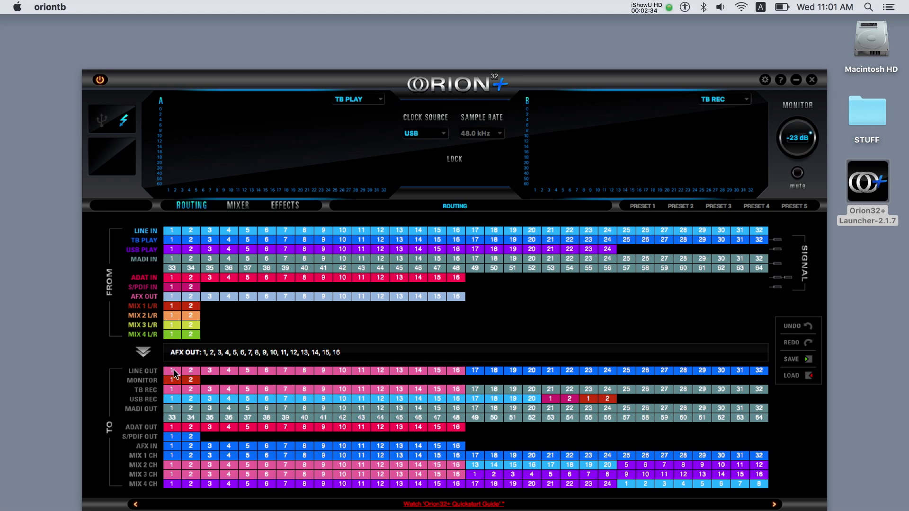